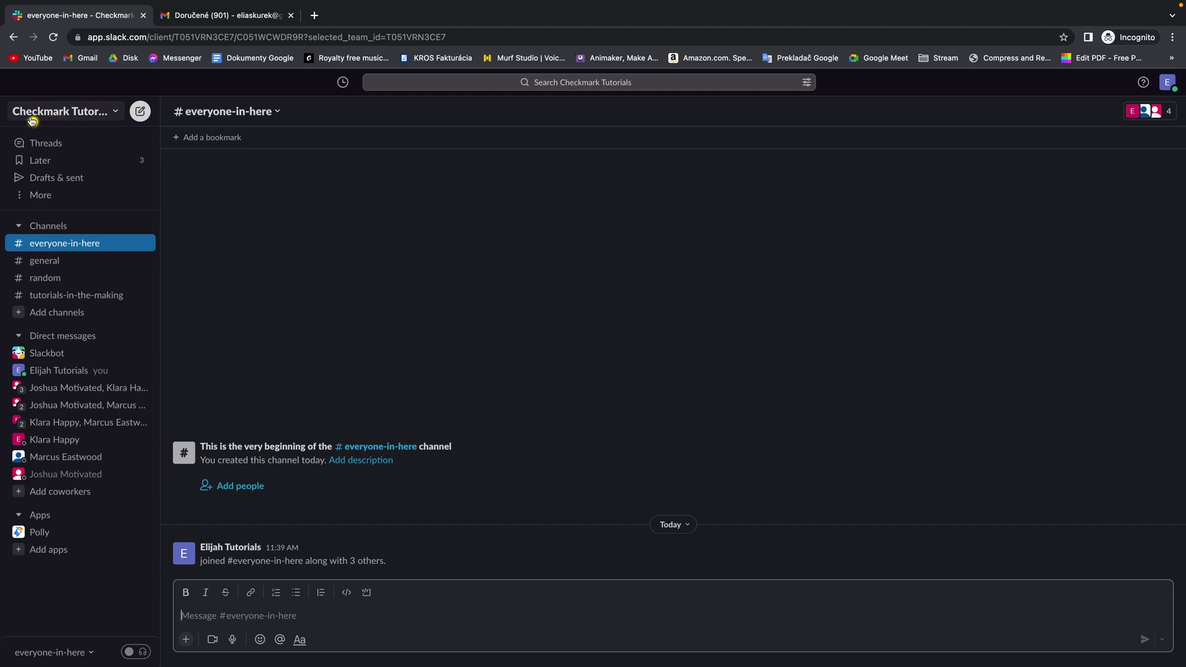
# Open the Checkmark Tutorials workspace menu to reach Settings & administration.
pyautogui.click(94, 116)
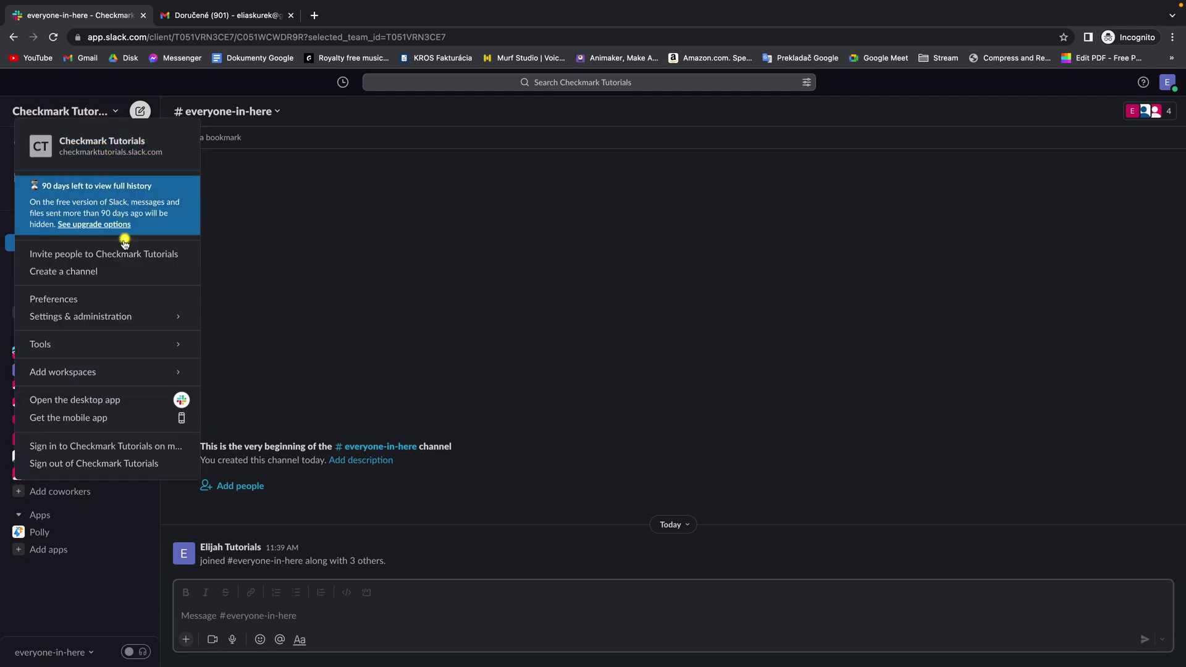
pyautogui.moveTo(81, 316)
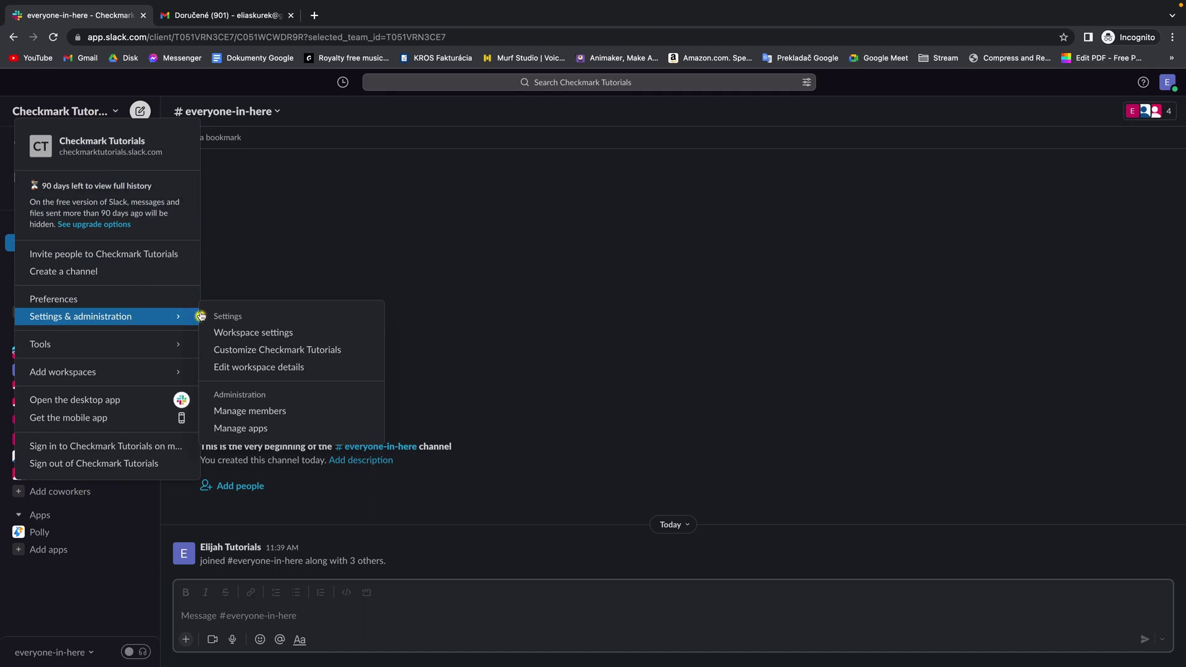
# Open Workspace settings and locate the Email Display setting on the Settings tab.
pyautogui.click(306, 338)
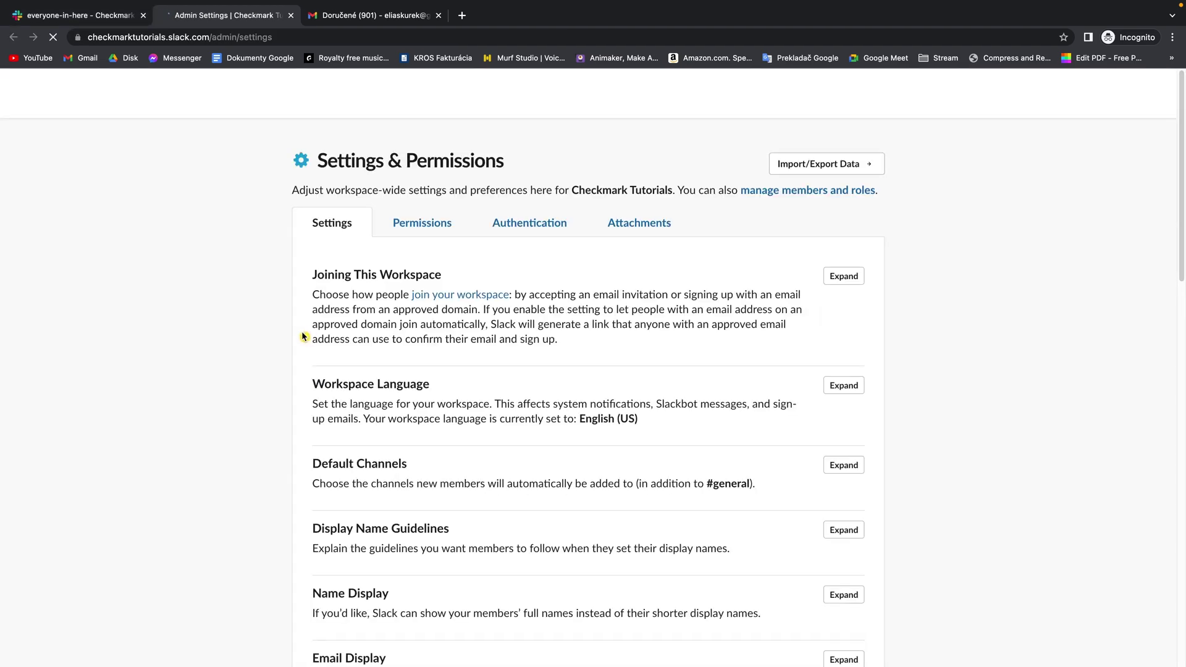
pyautogui.scroll(-2, 257, 342)
pyautogui.scroll(-2, 258, 344)
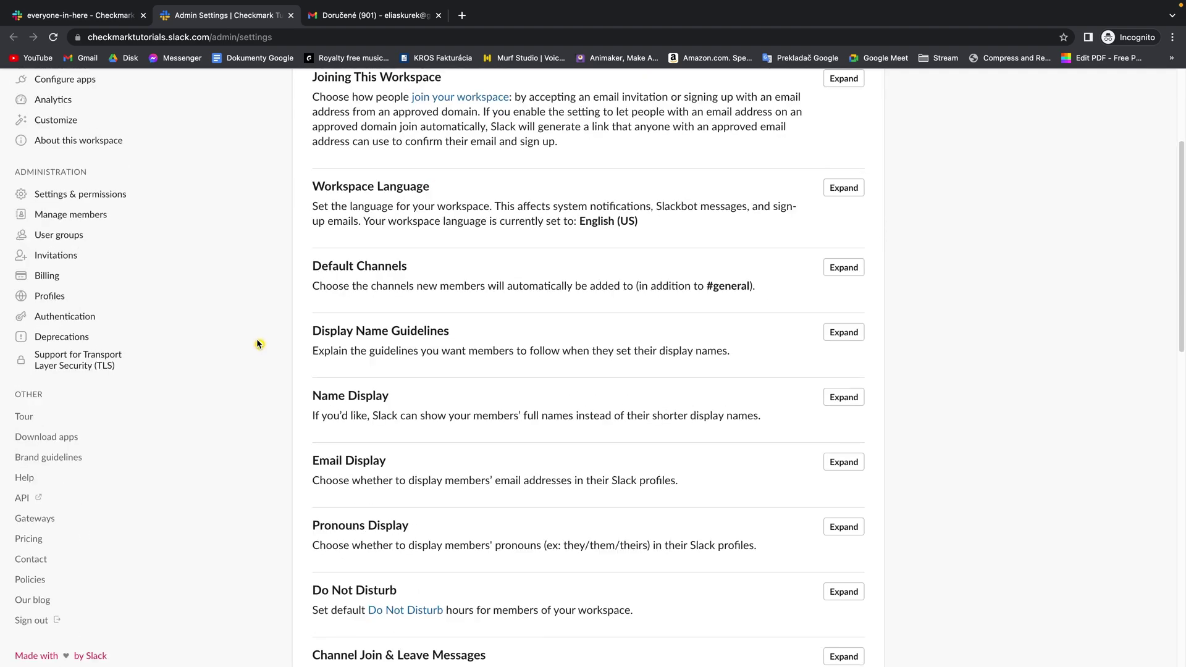
pyautogui.scroll(-1, 258, 344)
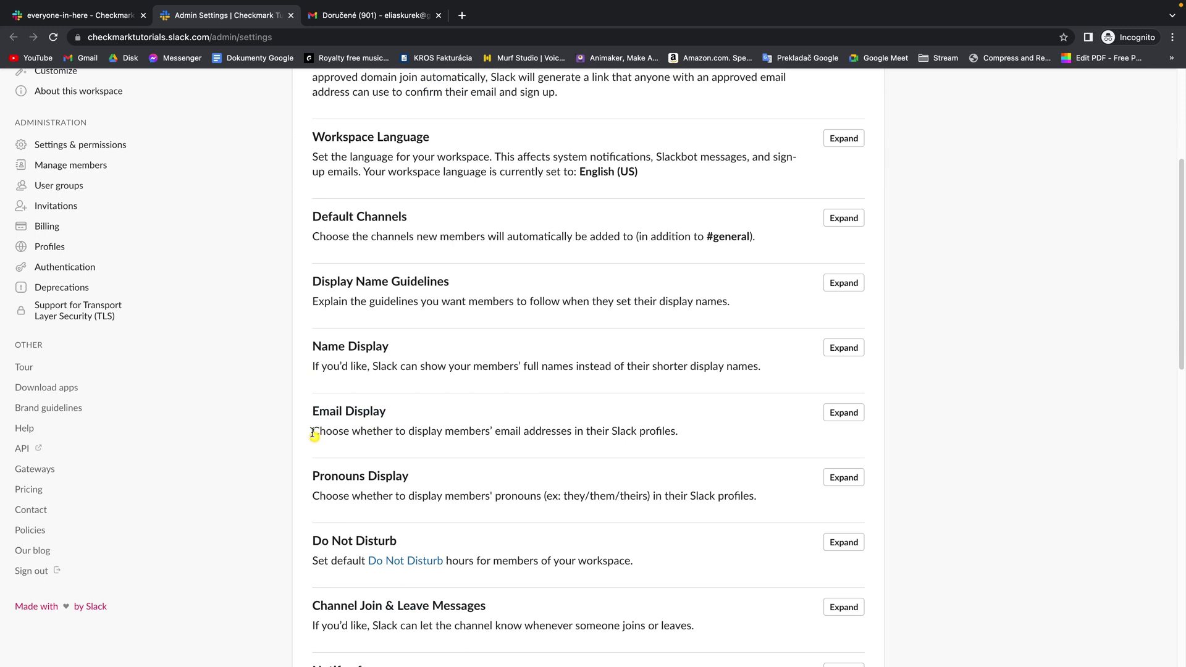
pyautogui.moveTo(313, 433); pyautogui.dragTo(688, 438)
# Expand Email Display, choose 'No one' for email visibility, and save.
pyautogui.click(772, 429)
pyautogui.click(842, 414)
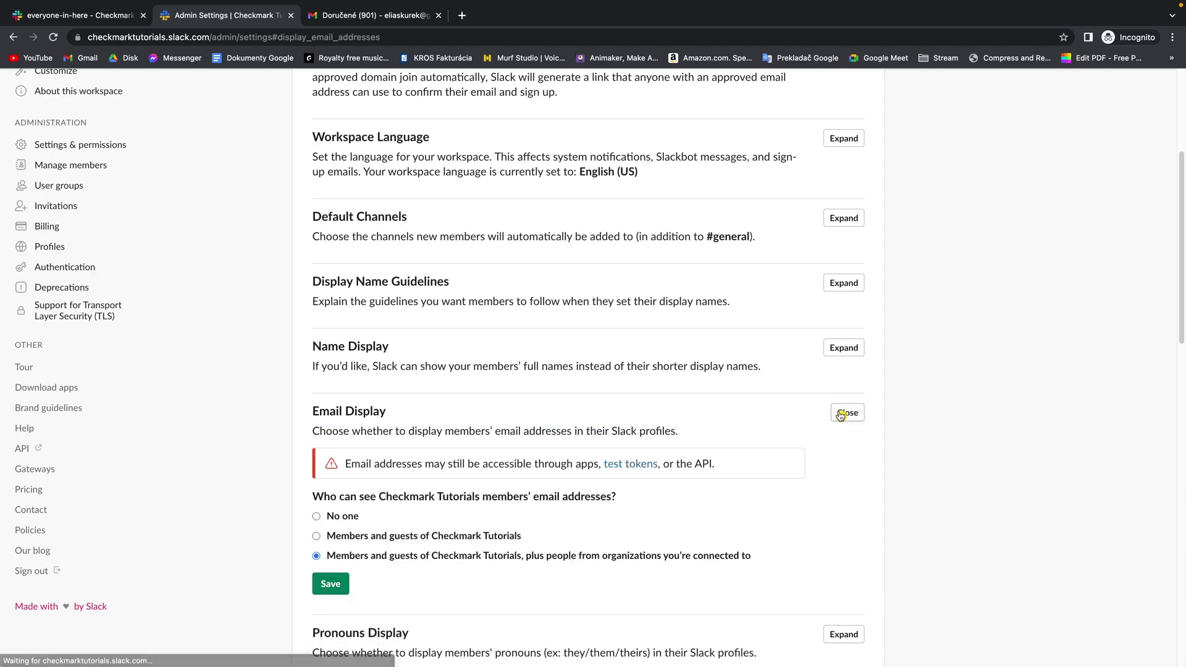
pyautogui.scroll(-2, 775, 431)
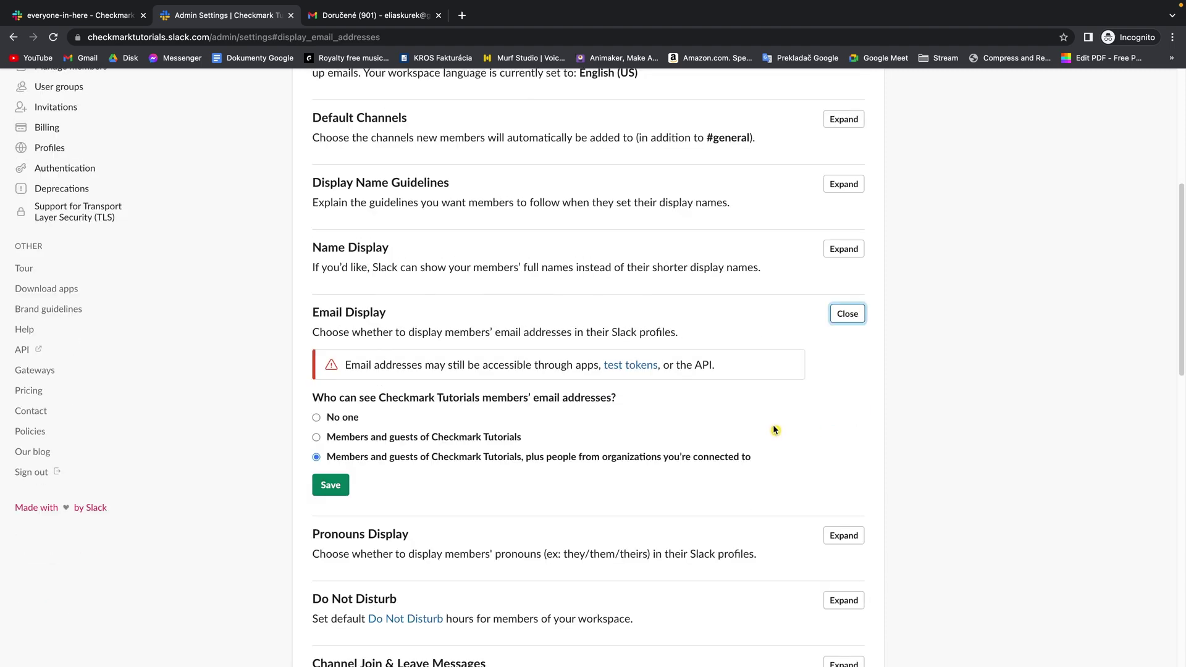
pyautogui.click(317, 418)
pyautogui.click(330, 489)
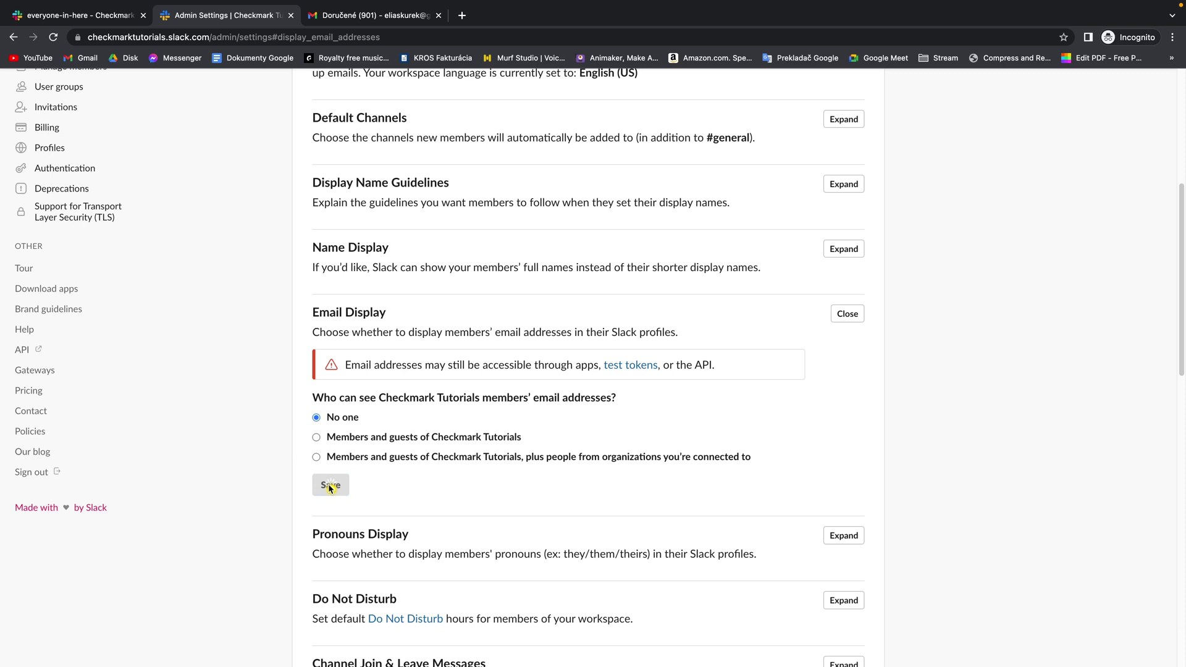